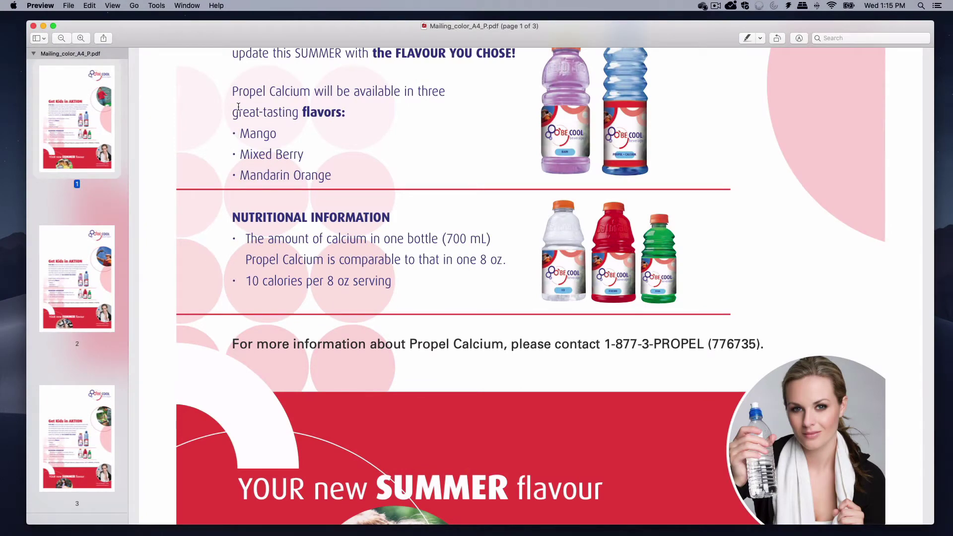
Open the Print dialog for Mailing_color_A4_P.pdf from the File menu
{"action": "left_click", "coordinate": [69, 5]}
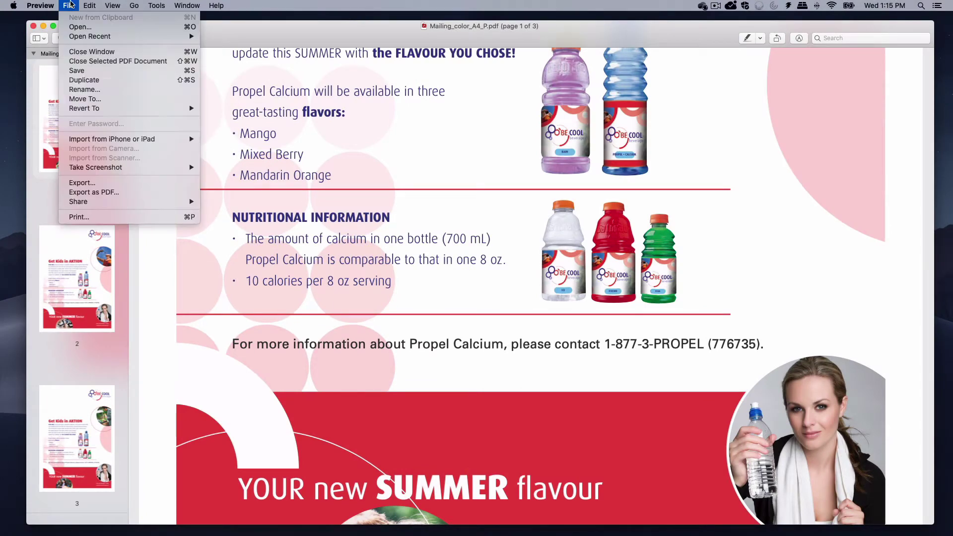
{"action": "left_click", "coordinate": [109, 217]}
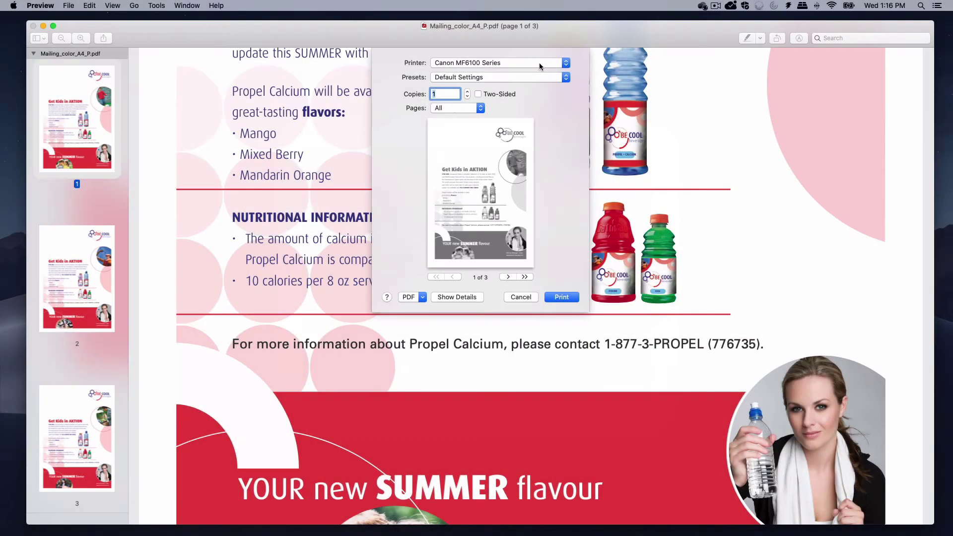
Change the printer from Canon MF6100 Series to Canon 3730 UFRII
{"action": "left_click", "coordinate": [539, 63]}
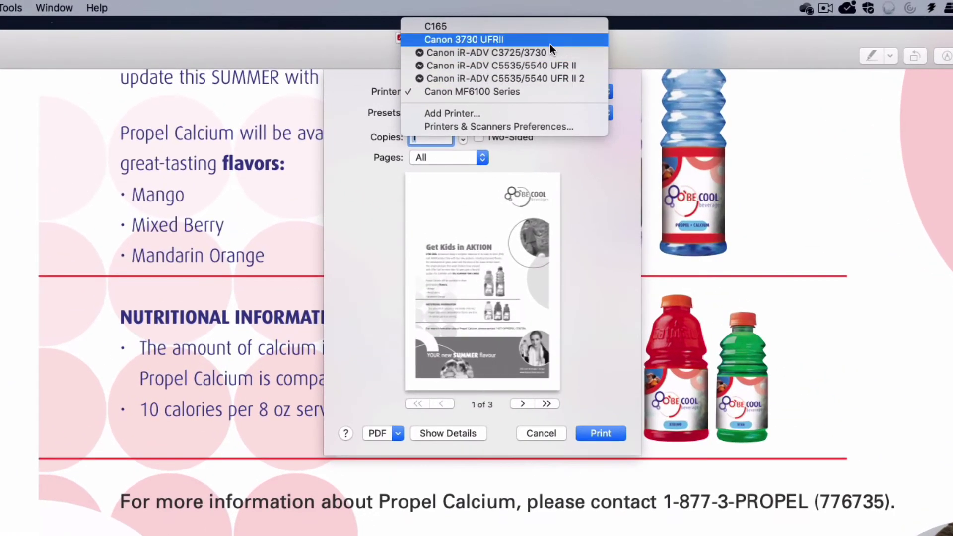
{"action": "left_click", "coordinate": [550, 43]}
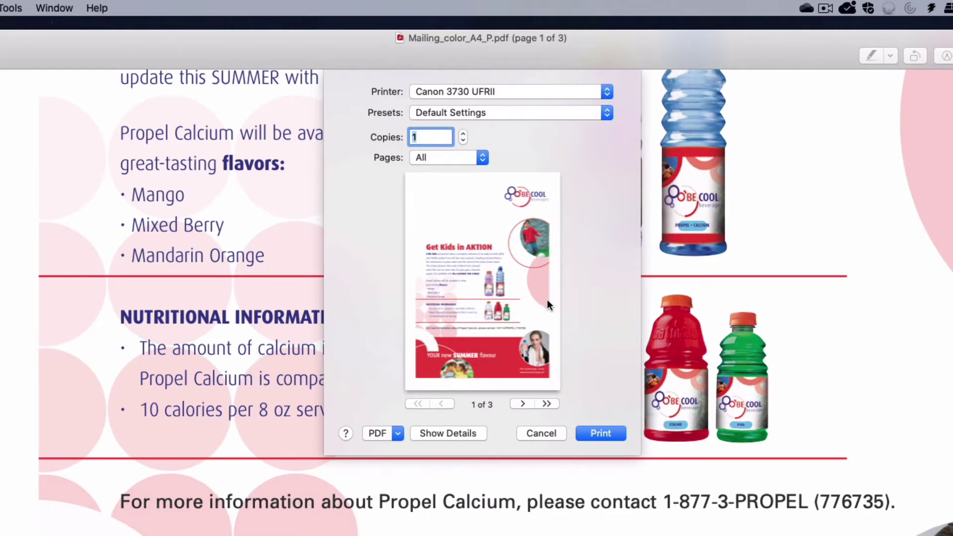
Expand the print dialog to full details showing A4 paper and portrait orientation
{"action": "left_click", "coordinate": [450, 432]}
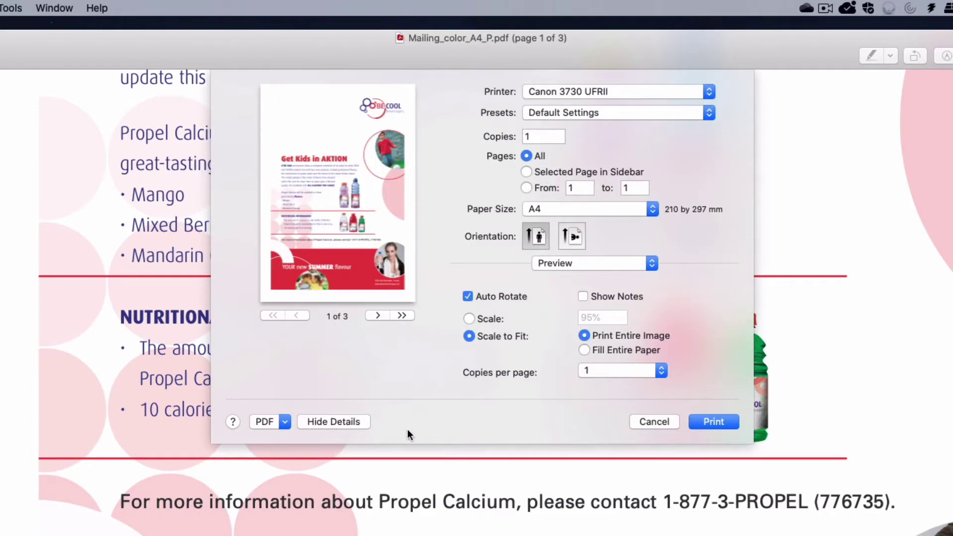
{"action": "left_click", "coordinate": [340, 422]}
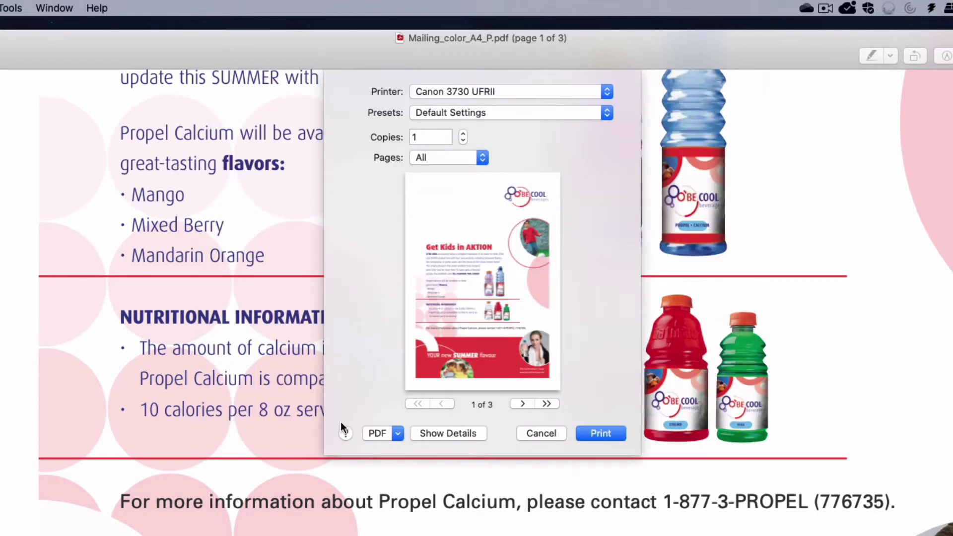
{"action": "left_click", "coordinate": [446, 434]}
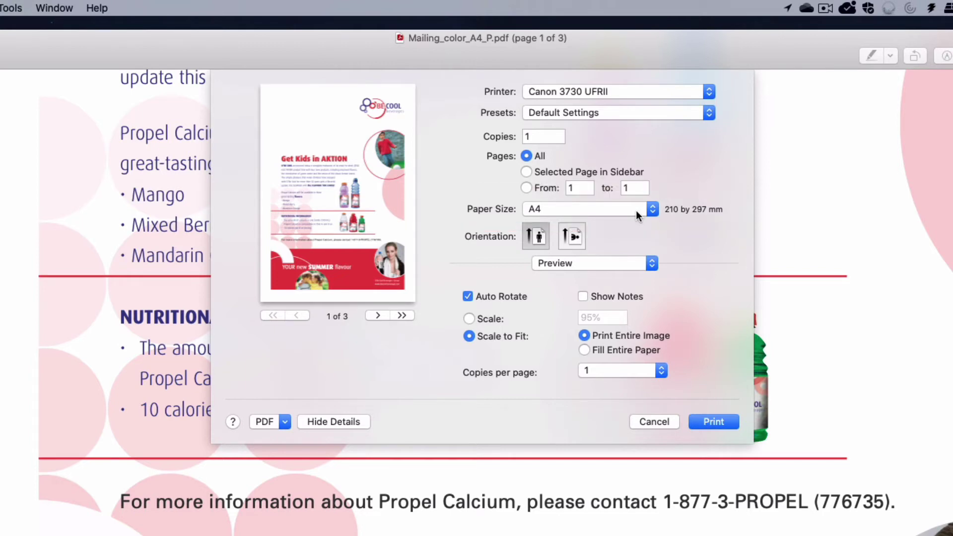
{"action": "left_click", "coordinate": [625, 265]}
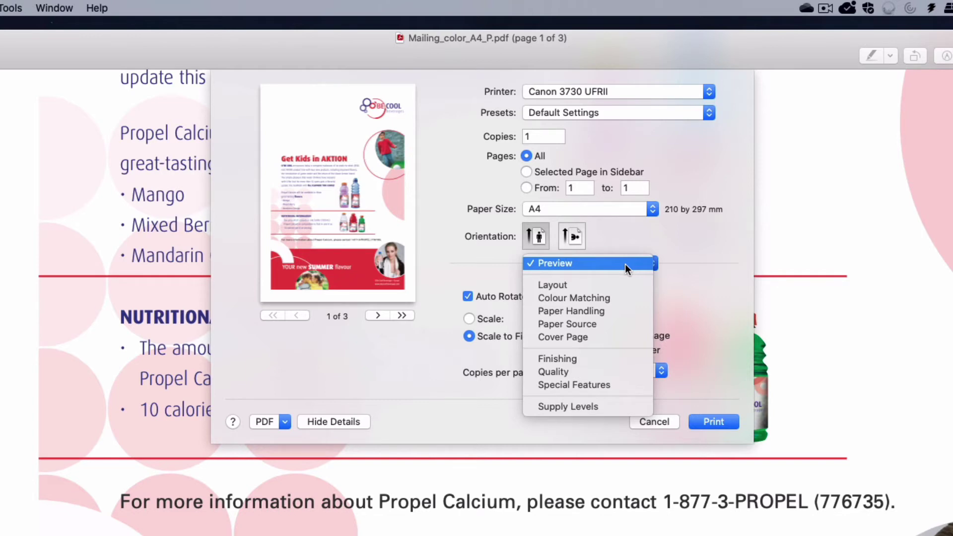
Show the Paper Source panel and leave the paper source on Auto
{"action": "key", "text": "Escape"}
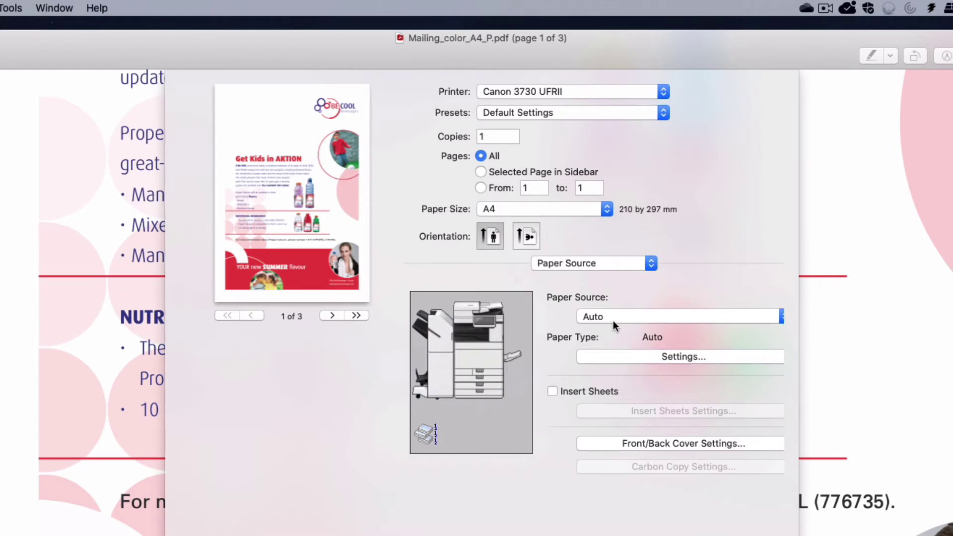
{"action": "left_click", "coordinate": [649, 318]}
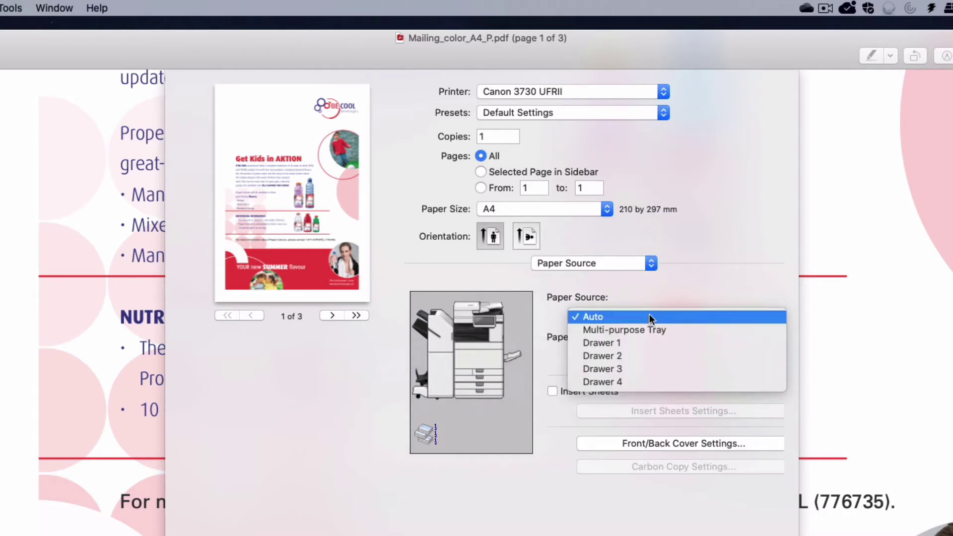
{"action": "left_click", "coordinate": [647, 314]}
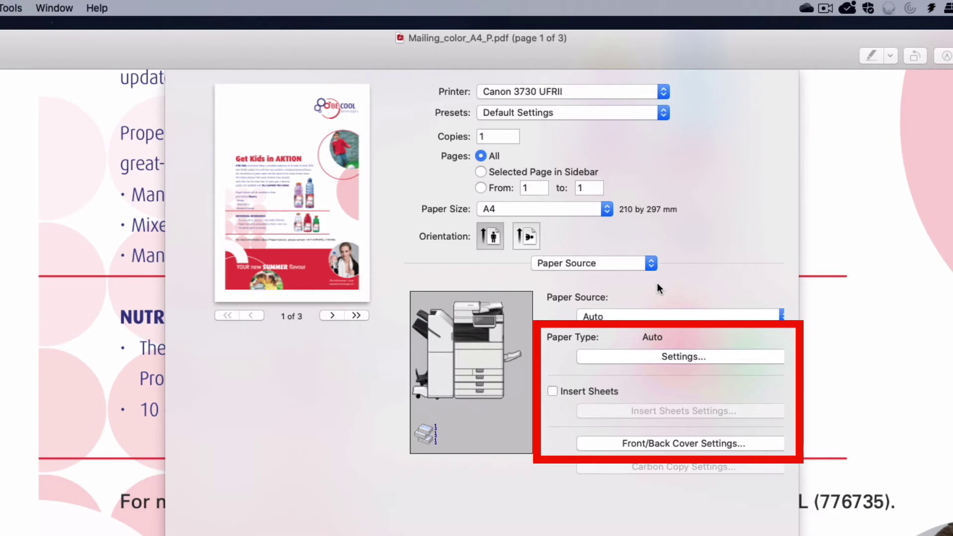
In the Finishing panel, set 2-sided printing with long-edge left binding
{"action": "left_click", "coordinate": [623, 264]}
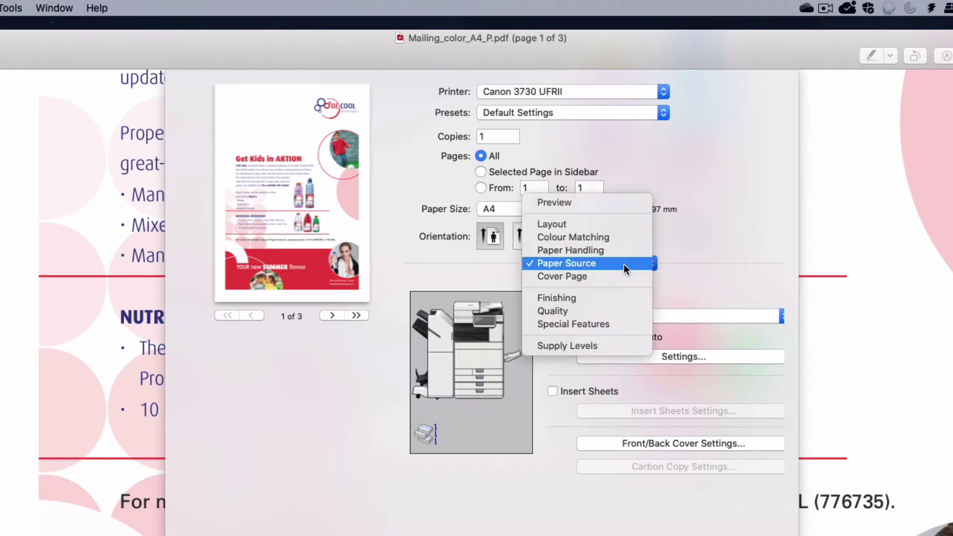
{"action": "left_click", "coordinate": [615, 296]}
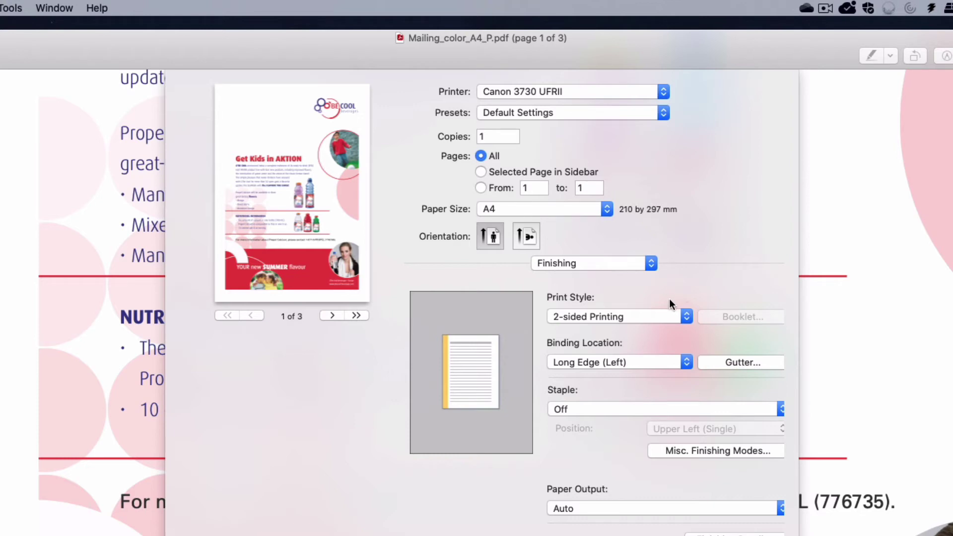
{"action": "left_click", "coordinate": [646, 317]}
{"action": "left_click", "coordinate": [643, 307]}
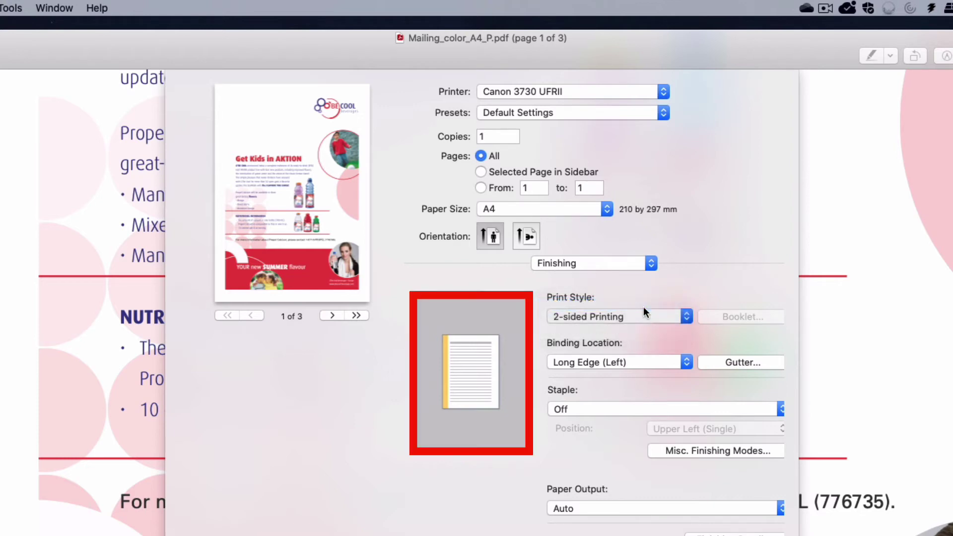
{"action": "left_click", "coordinate": [624, 360]}
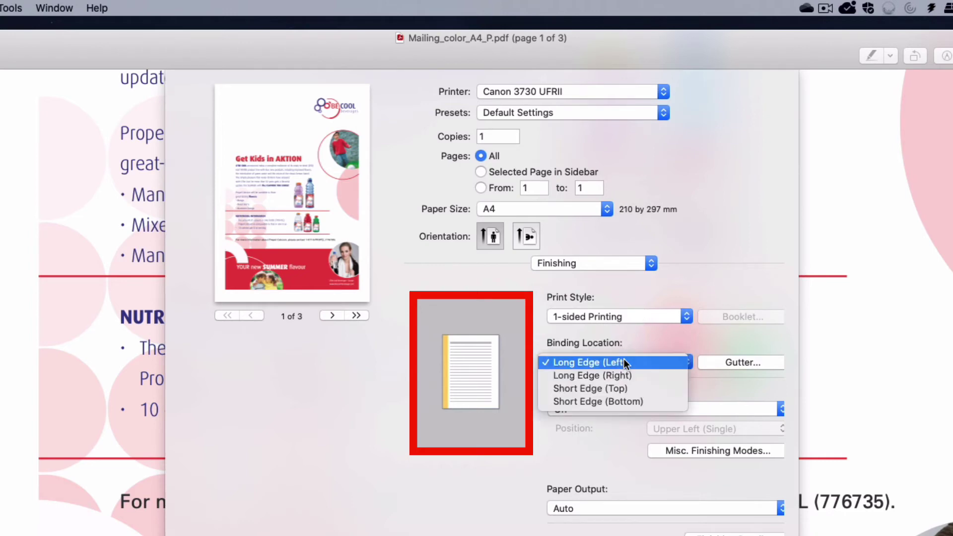
{"action": "left_click", "coordinate": [621, 387]}
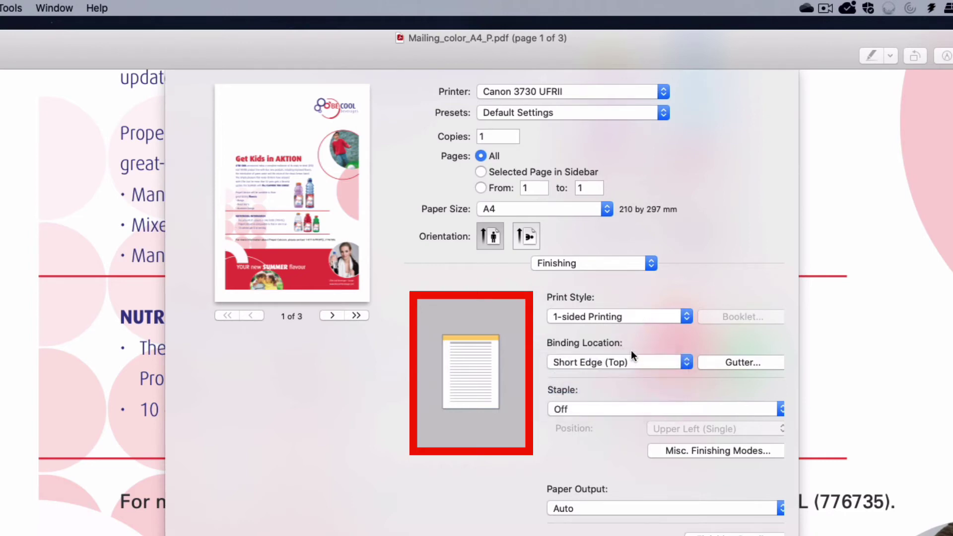
{"action": "left_click", "coordinate": [633, 363]}
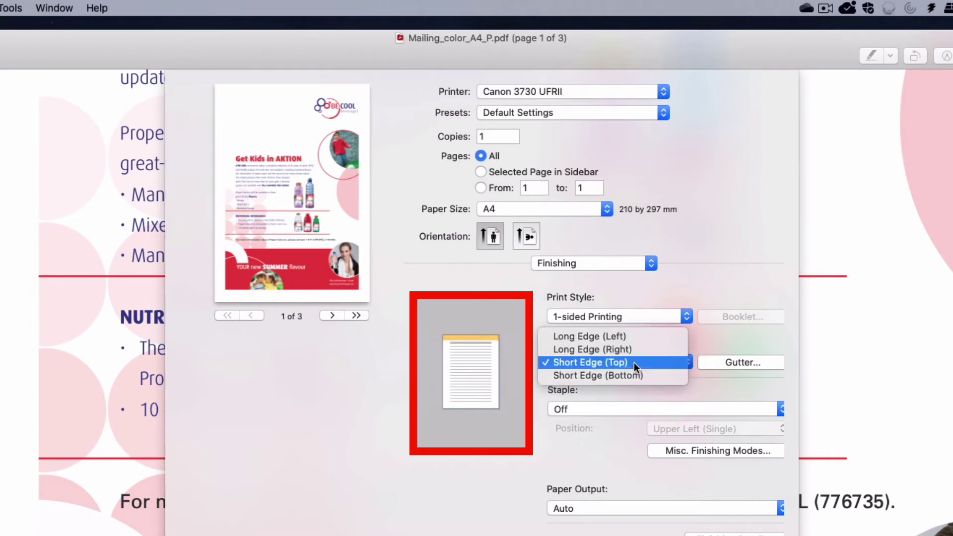
{"action": "left_click", "coordinate": [630, 337]}
{"action": "left_click", "coordinate": [628, 317]}
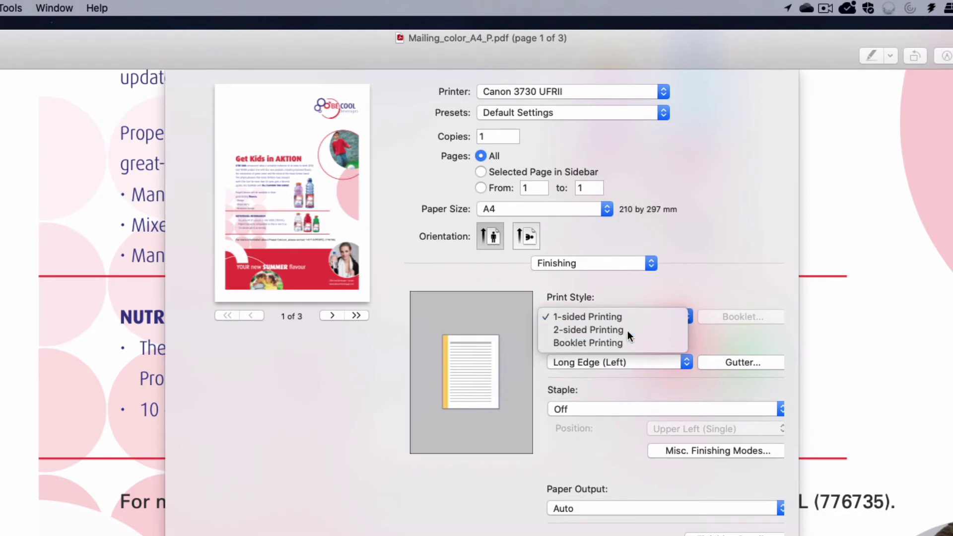
{"action": "left_click", "coordinate": [627, 331]}
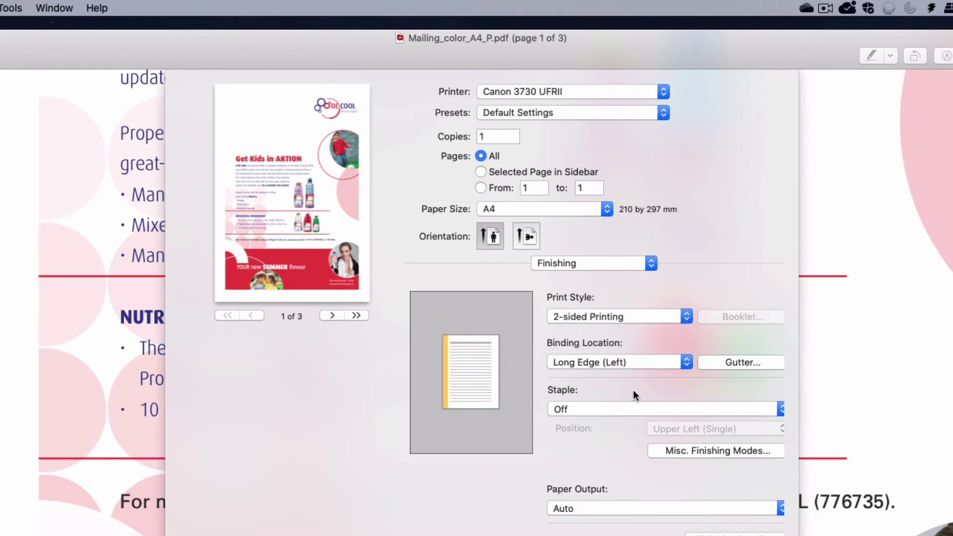
Turn stapling on at Left (Double) and add 2-hole punching
{"action": "left_click", "coordinate": [608, 413]}
{"action": "left_click", "coordinate": [607, 423]}
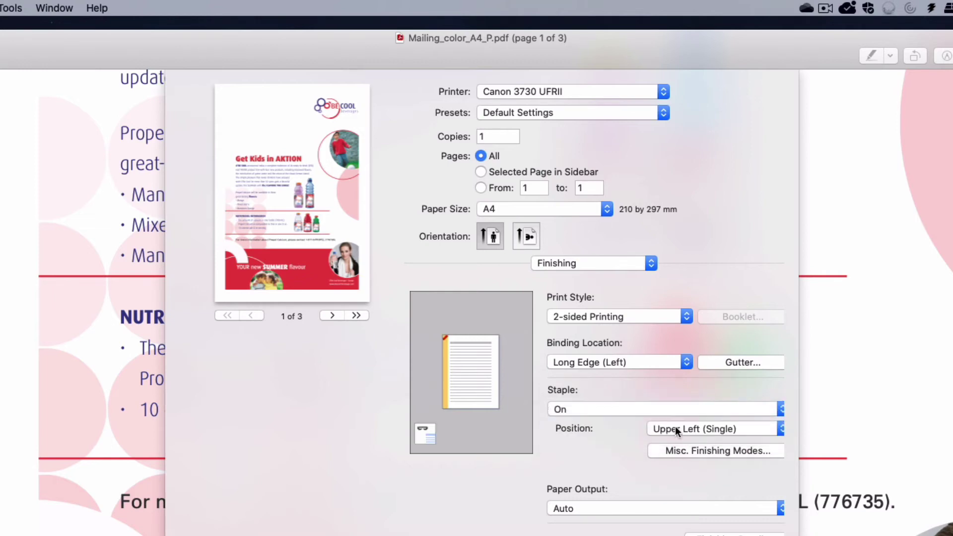
{"action": "left_click", "coordinate": [676, 429]}
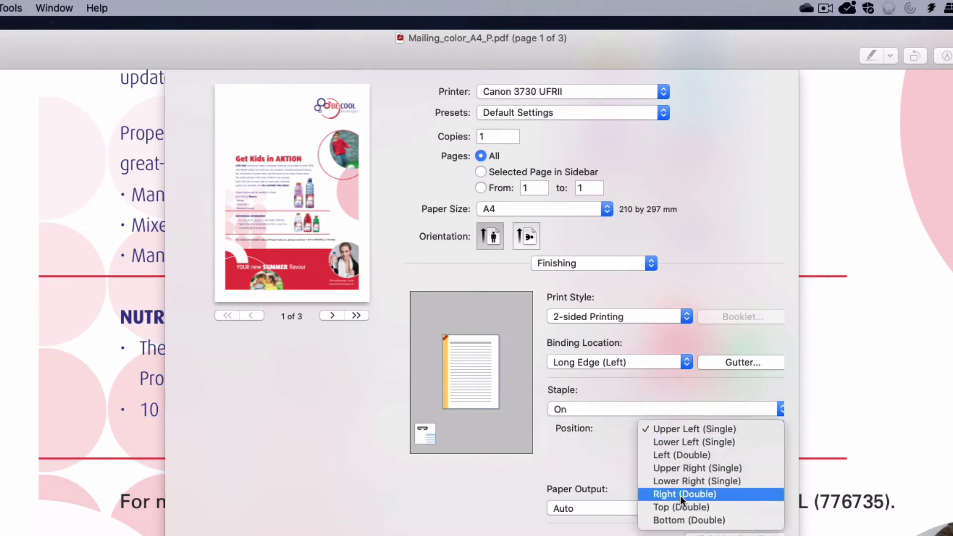
{"action": "left_click", "coordinate": [678, 456]}
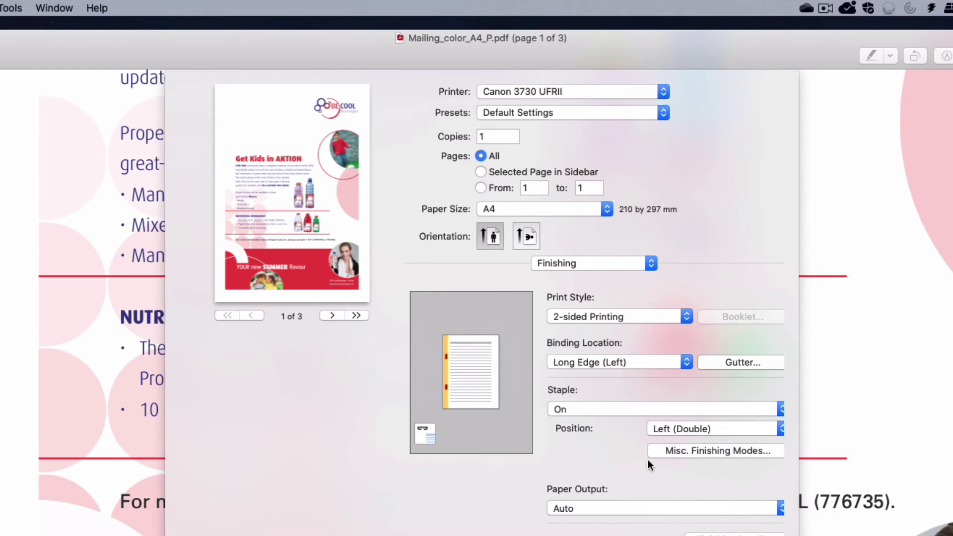
{"action": "left_click", "coordinate": [709, 451]}
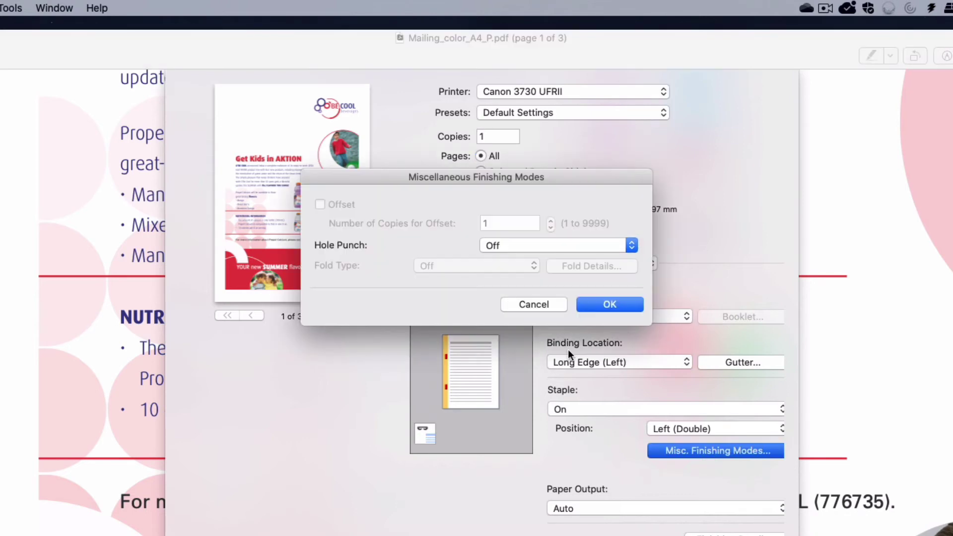
{"action": "left_click", "coordinate": [551, 249]}
{"action": "left_click", "coordinate": [546, 255]}
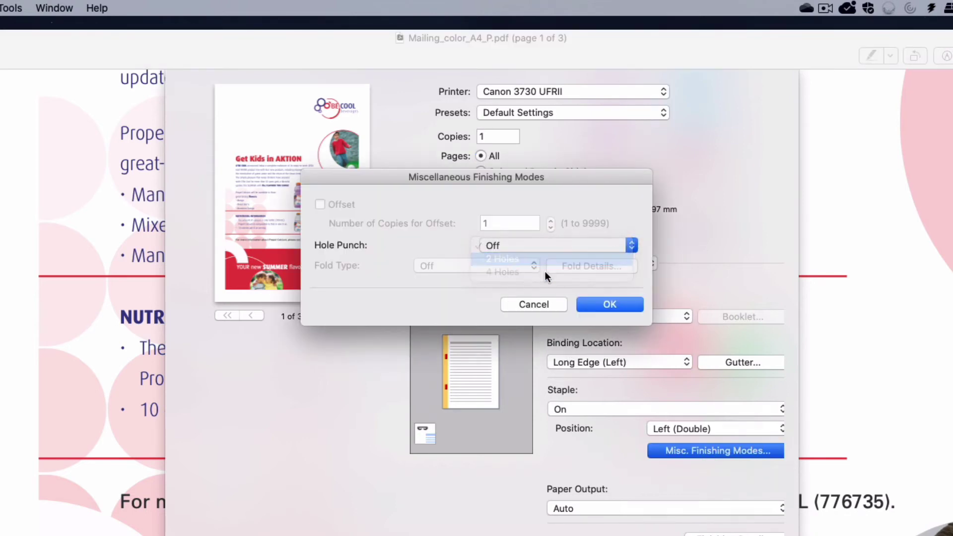
{"action": "left_click", "coordinate": [599, 302]}
{"action": "left_click", "coordinate": [598, 264]}
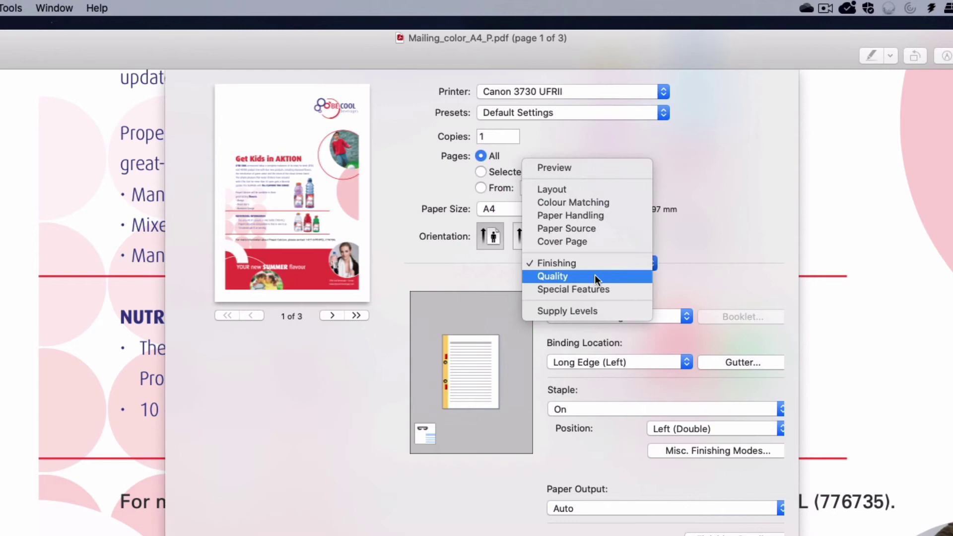
In the Quality panel, set the colour mode to Black and White at 600 dpi
{"action": "left_click", "coordinate": [595, 276]}
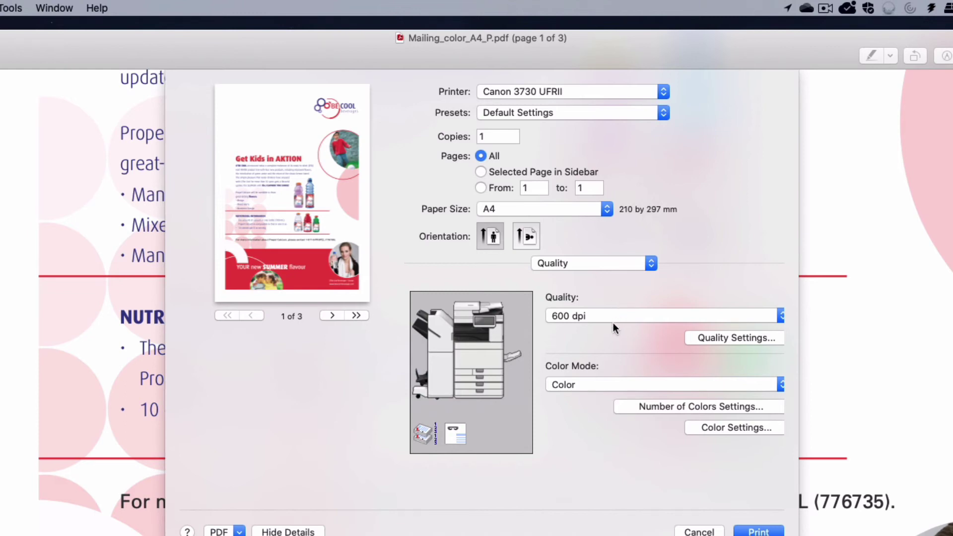
{"action": "left_click", "coordinate": [610, 383]}
{"action": "left_click", "coordinate": [613, 374]}
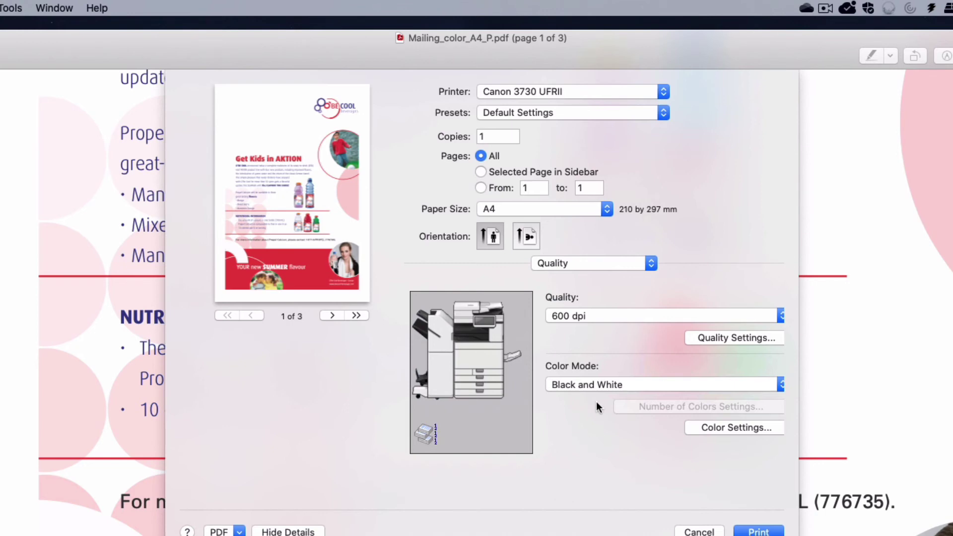
{"action": "left_click", "coordinate": [614, 378]}
{"action": "left_click", "coordinate": [616, 384]}
{"action": "left_click", "coordinate": [589, 266]}
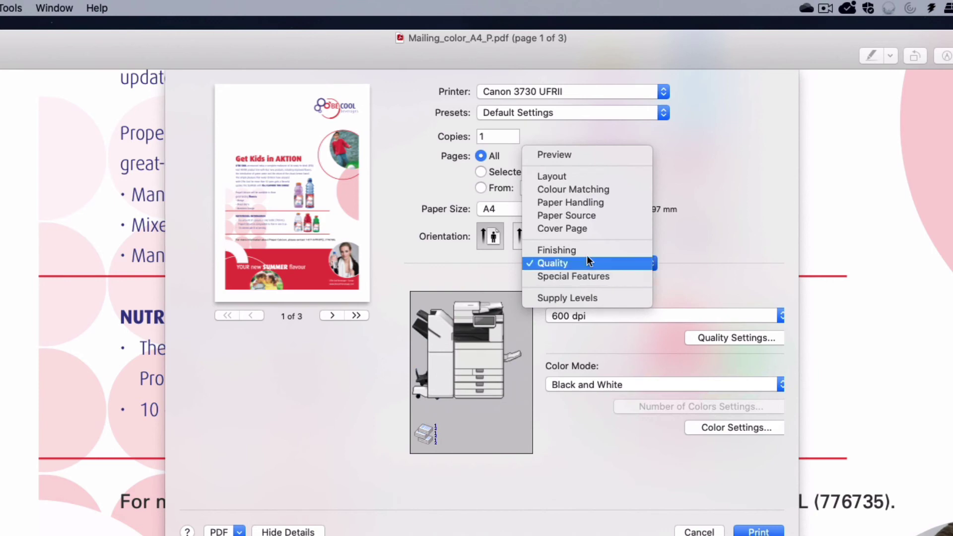
Return to Finishing, set Staple back to On, and open the Presets menu
{"action": "left_click", "coordinate": [585, 253]}
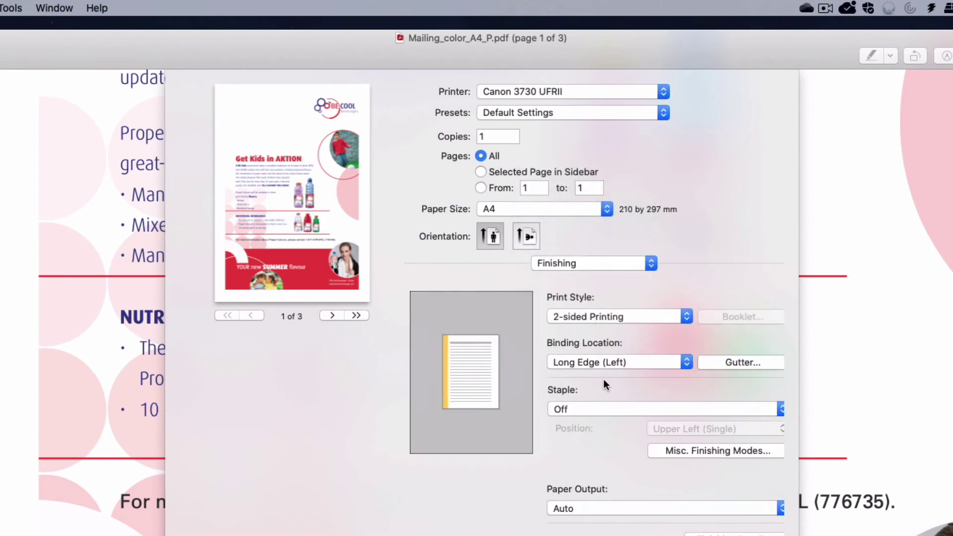
{"action": "left_click", "coordinate": [596, 405]}
{"action": "left_click", "coordinate": [595, 419]}
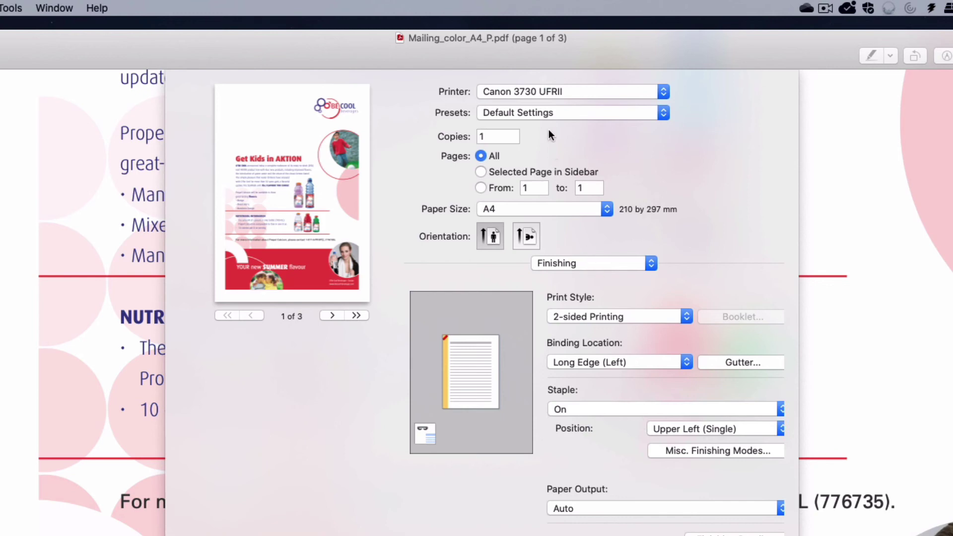
{"action": "left_click", "coordinate": [568, 113]}
Save the current settings as a new preset named 'Stapled DS Mono'
{"action": "left_click", "coordinate": [566, 147]}
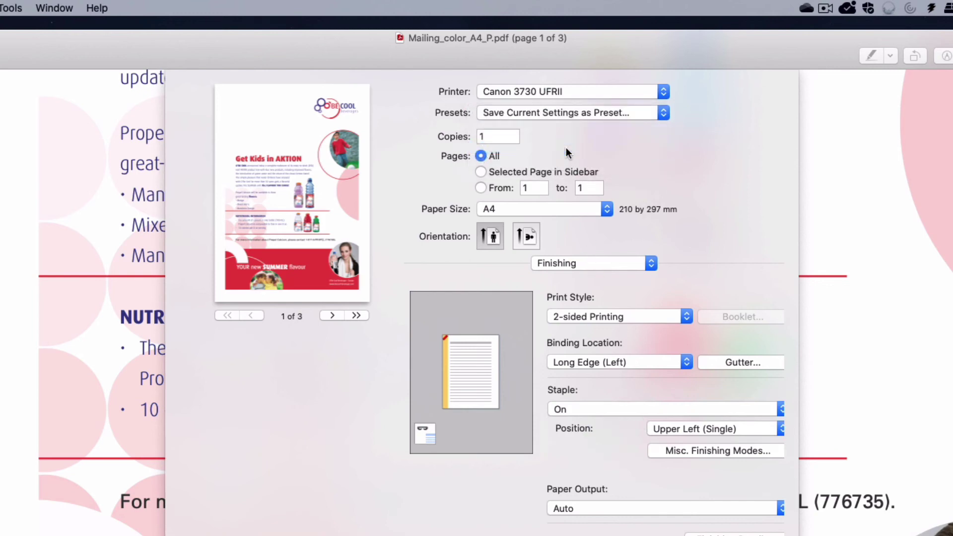
{"action": "type", "text": "Stapp"}
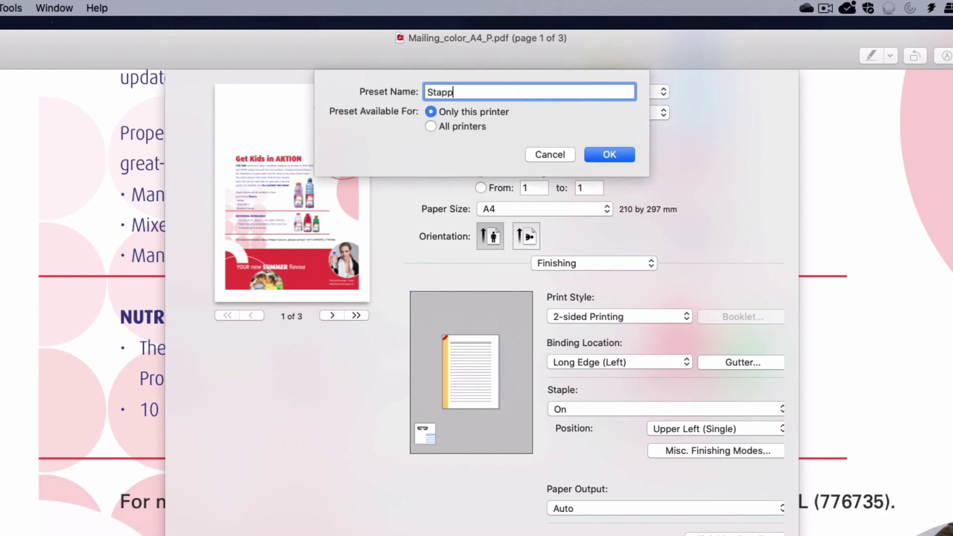
{"action": "key", "text": "BackSpace"}
{"action": "type", "text": "led DS Mono"}
{"action": "left_click", "coordinate": [614, 158]}
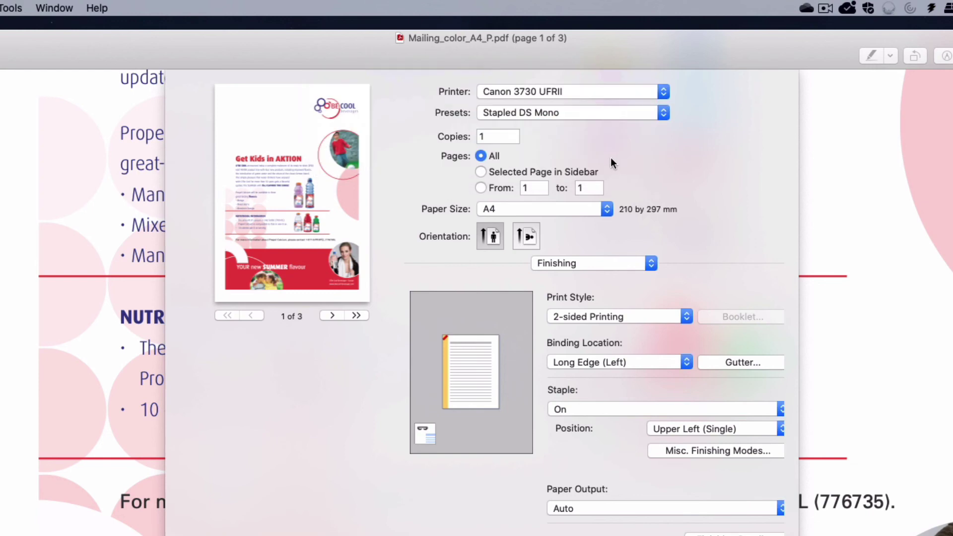
Switch presets to Default Settings, then back to Stapled DS Mono
{"action": "left_click", "coordinate": [579, 112]}
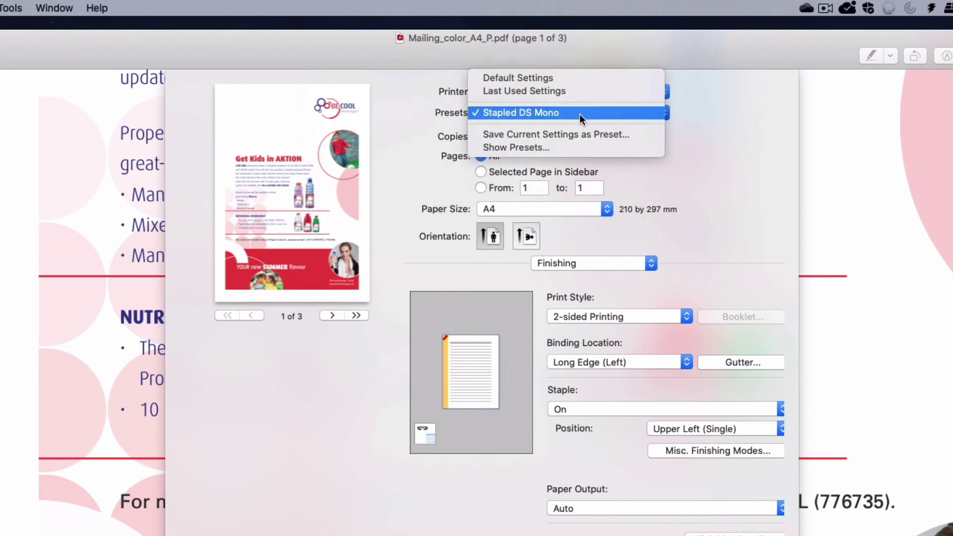
{"action": "left_click", "coordinate": [573, 79]}
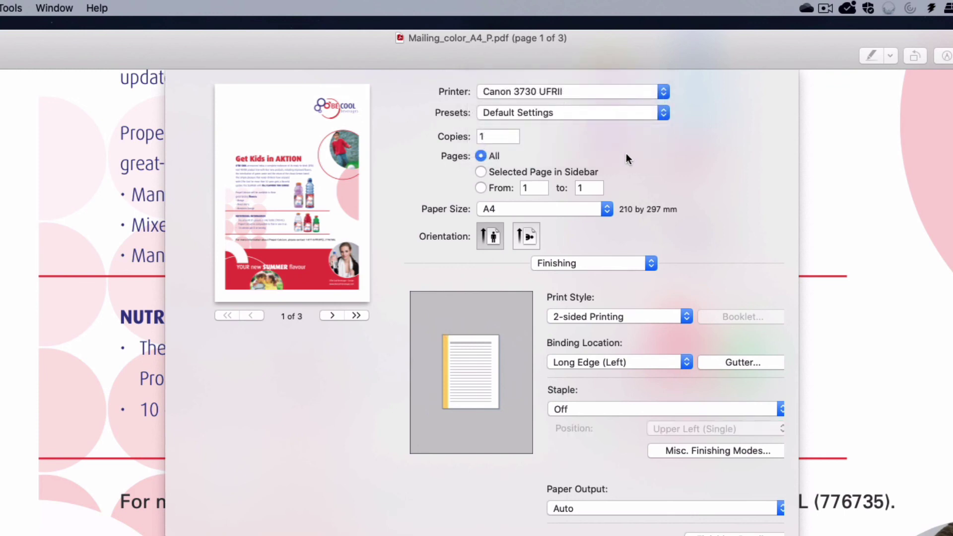
{"action": "left_click", "coordinate": [573, 112]}
{"action": "left_click", "coordinate": [567, 148]}
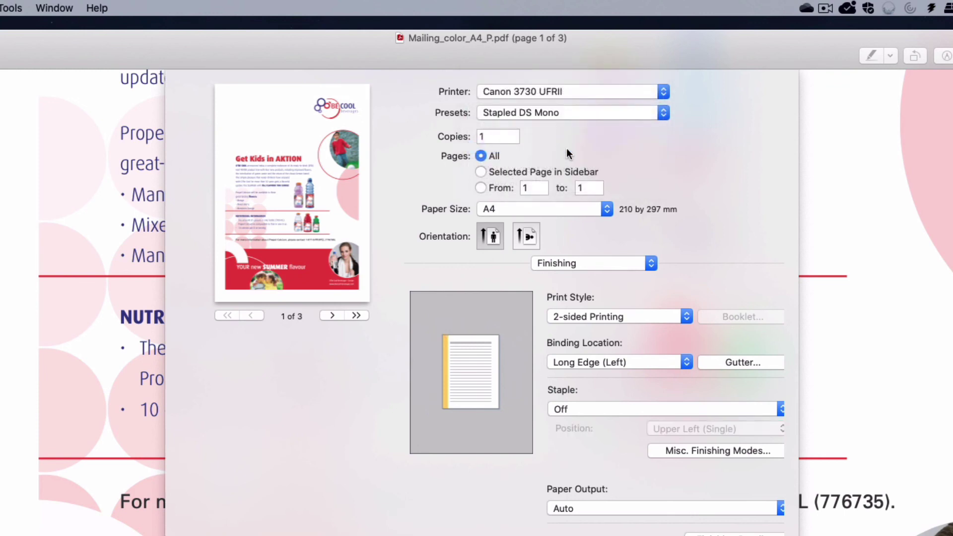